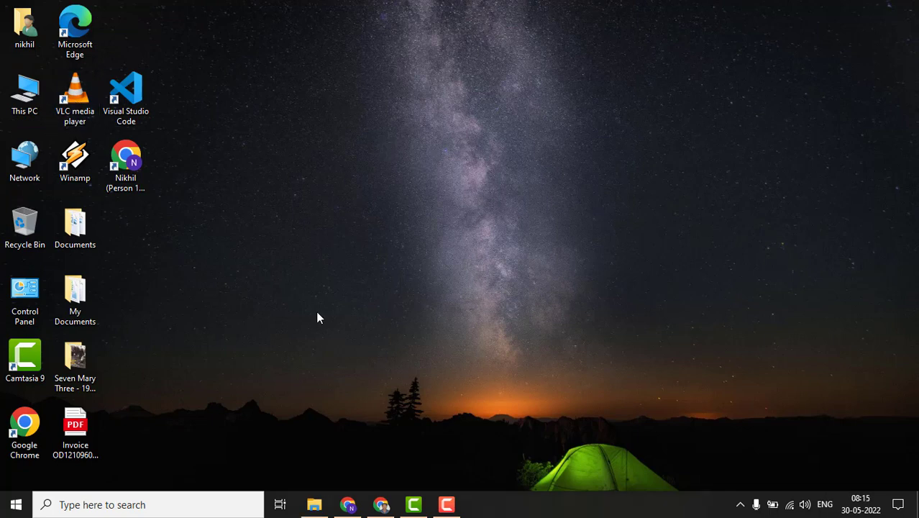
In File Explorer Options, turn on 'Don't use the index when searching file folders for system files' and save it.
left_click(16, 504)
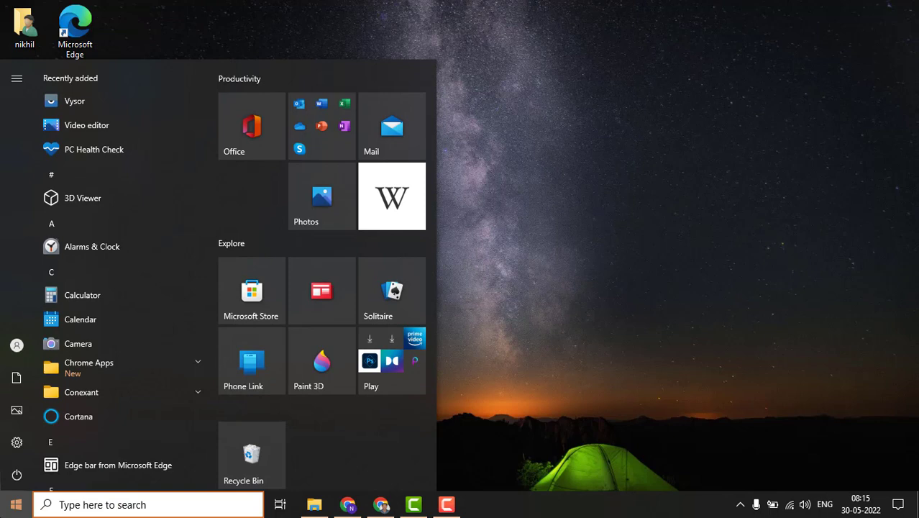
type("fil")
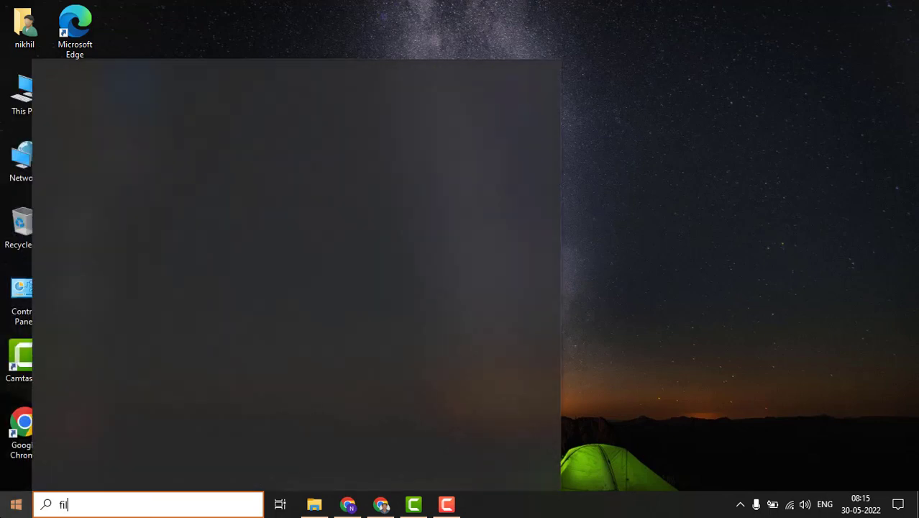
type("e ex")
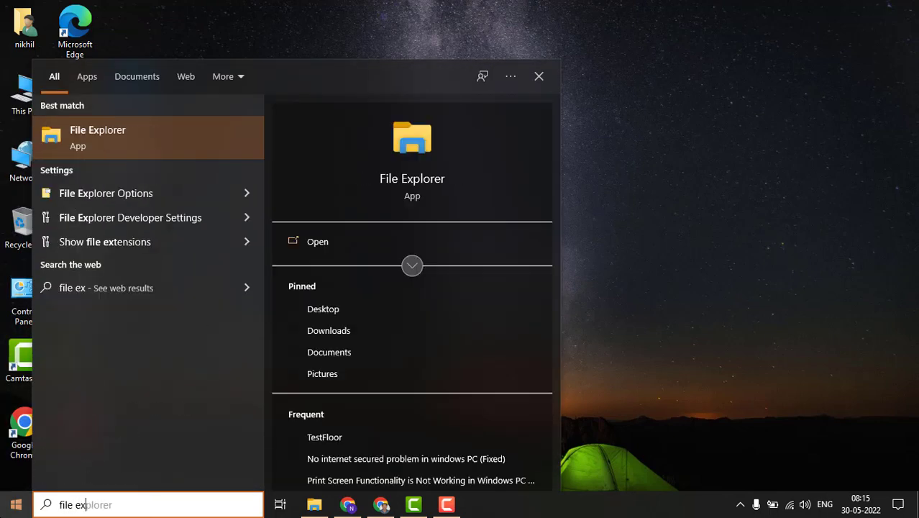
type("p")
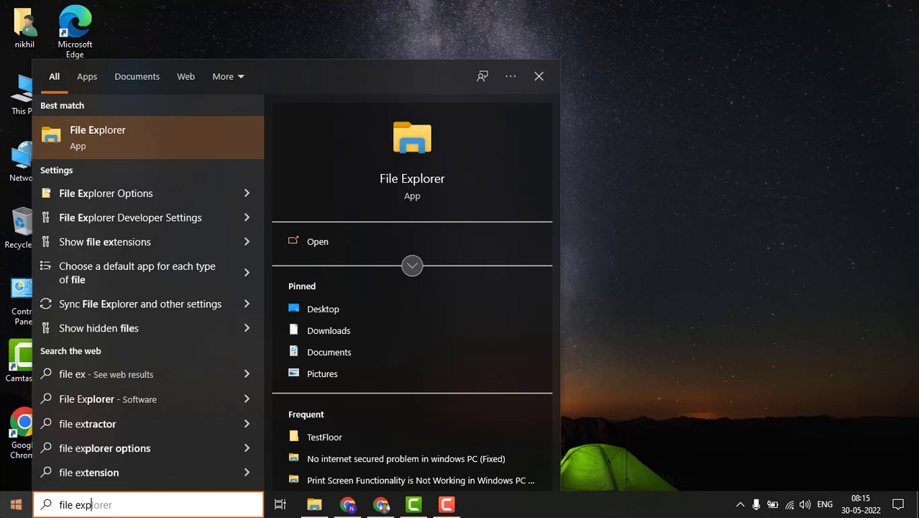
type("lorer o")
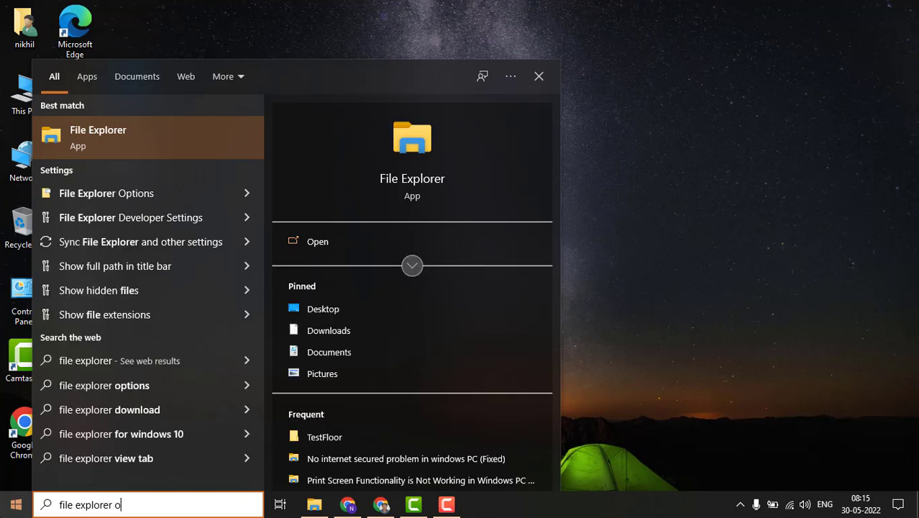
type("p")
key("Return")
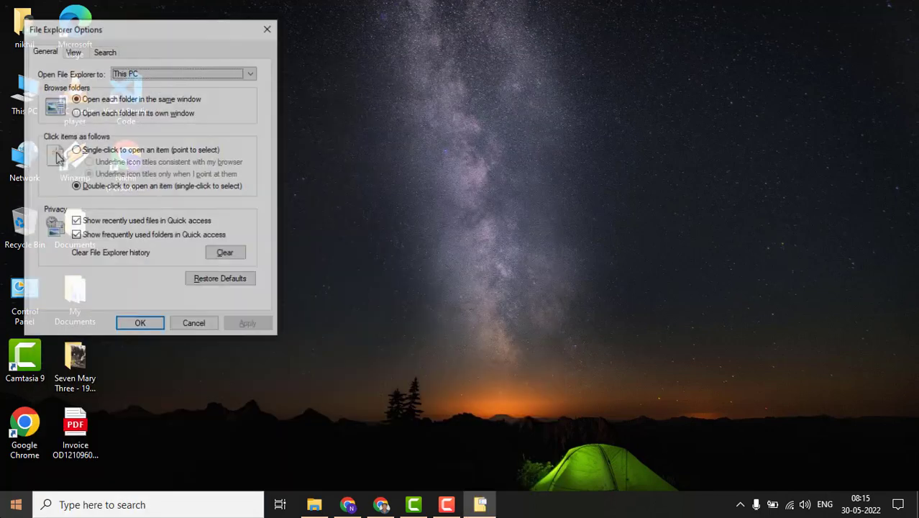
left_click(289, 90)
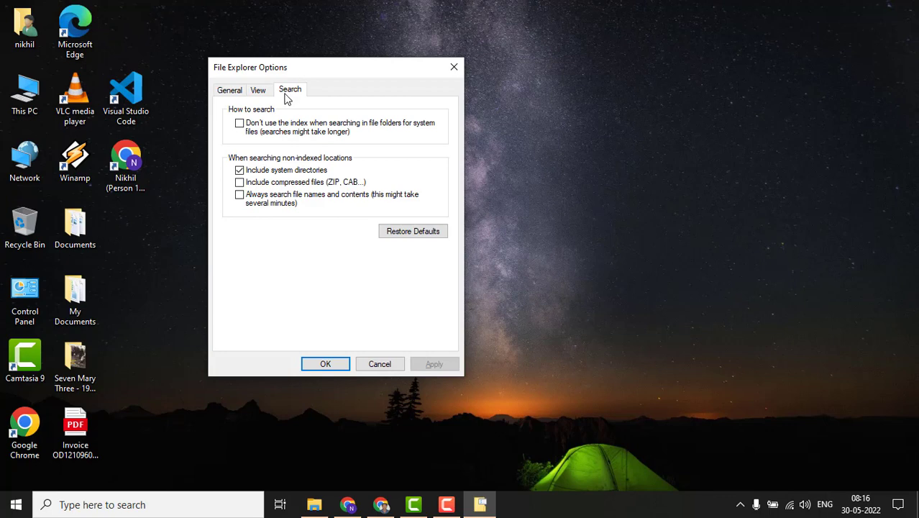
left_click(239, 123)
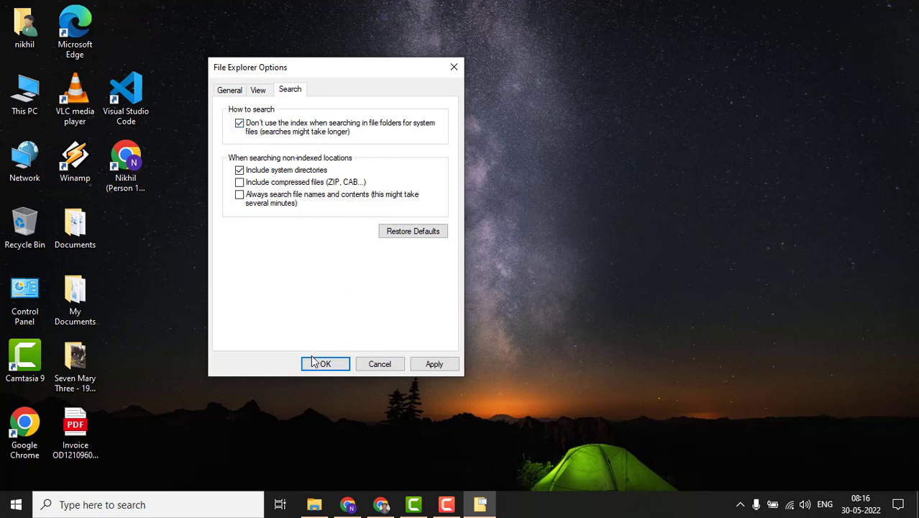
left_click(434, 364)
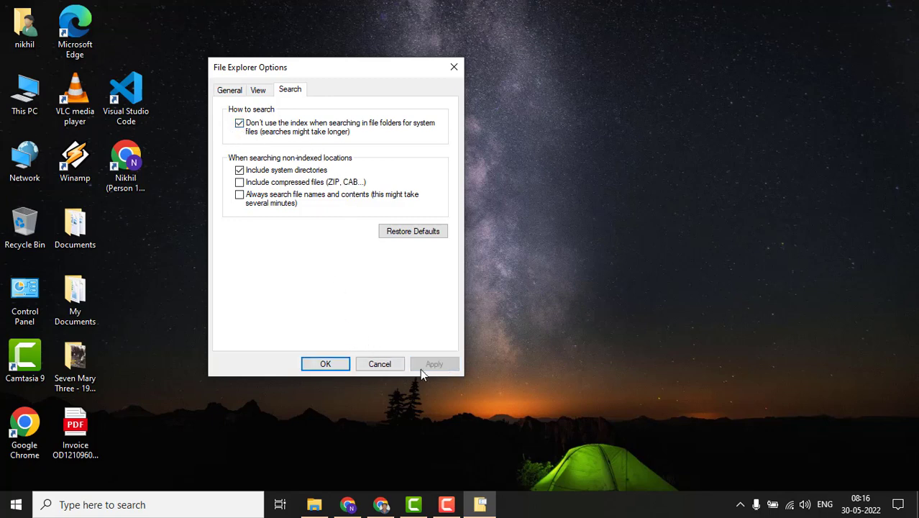
left_click(325, 364)
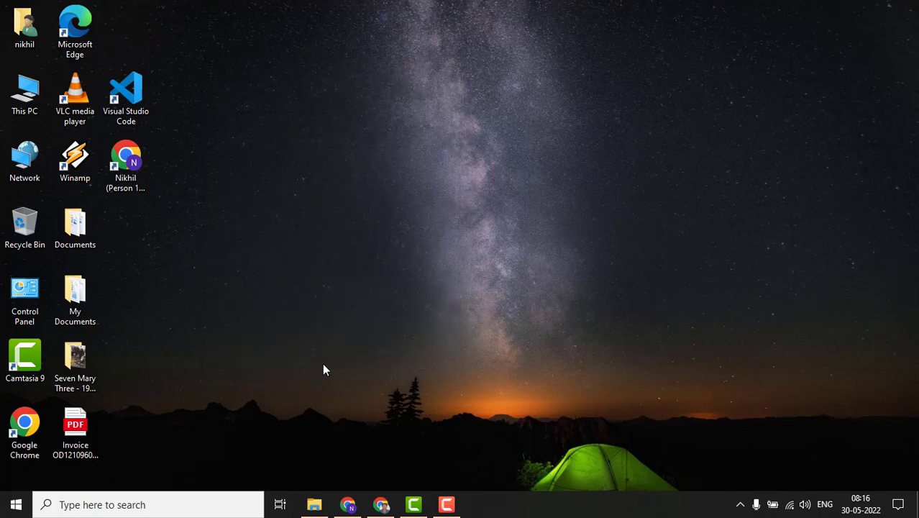
Refresh the desktop from its right-click menu.
right_click(393, 237)
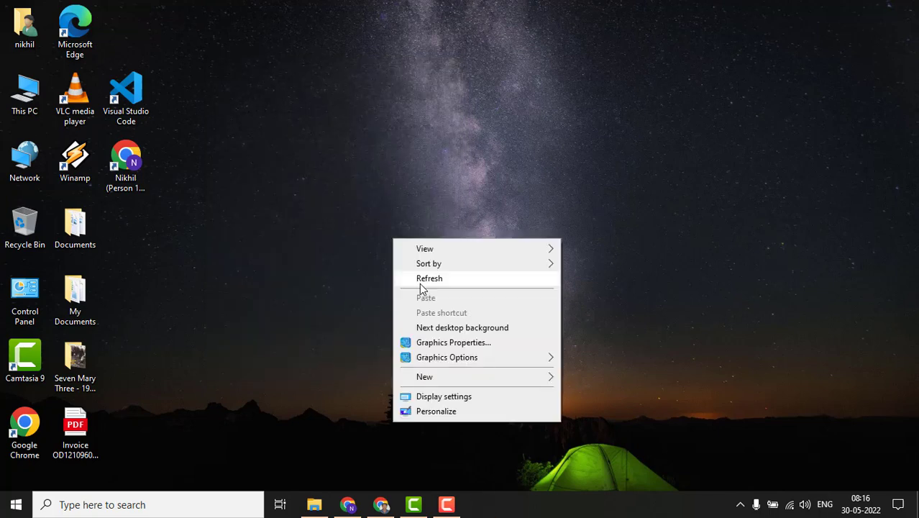
left_click(420, 281)
right_click(392, 235)
left_click(426, 277)
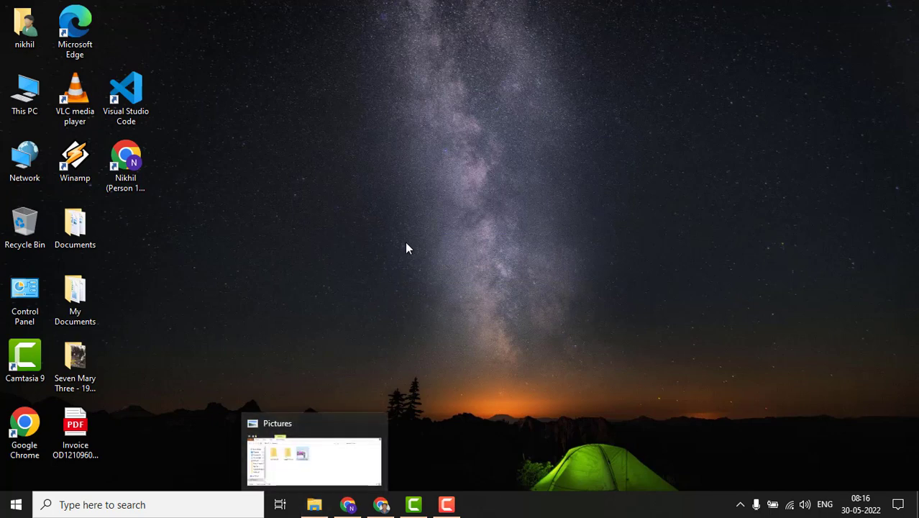
Open Remove Properties and Personal Information from maxresdefault22's Properties Details tab.
right_click(379, 214)
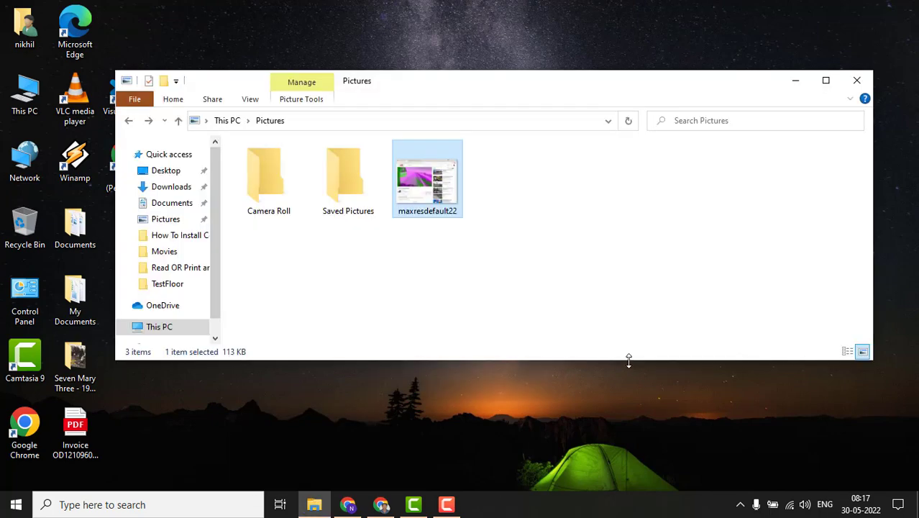
right_click(420, 194)
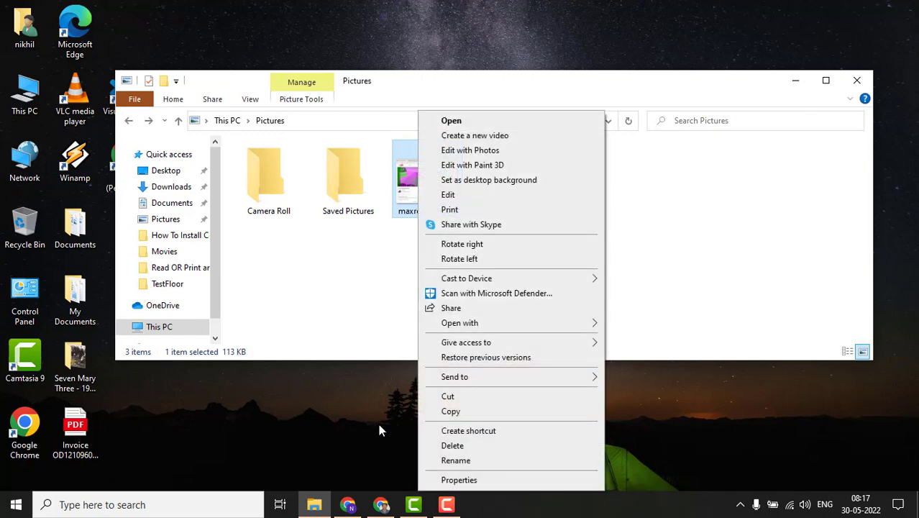
left_click(467, 479)
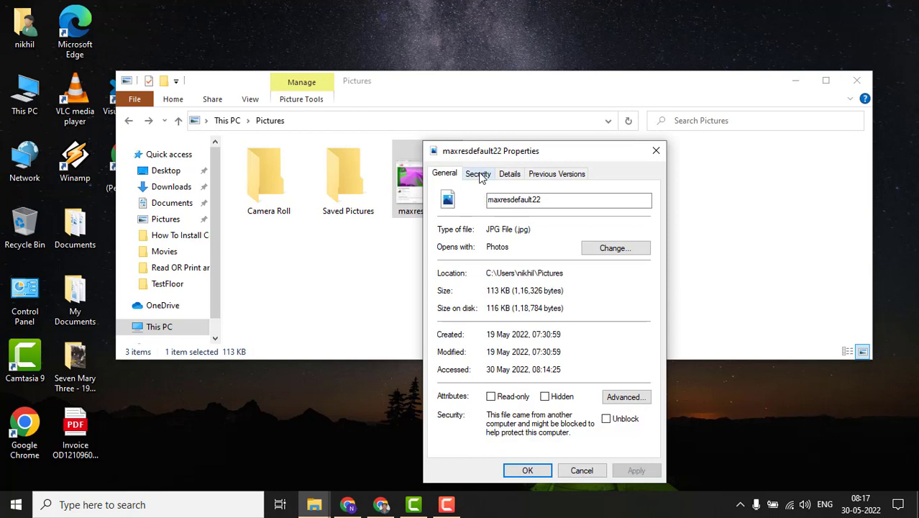
left_click(521, 175)
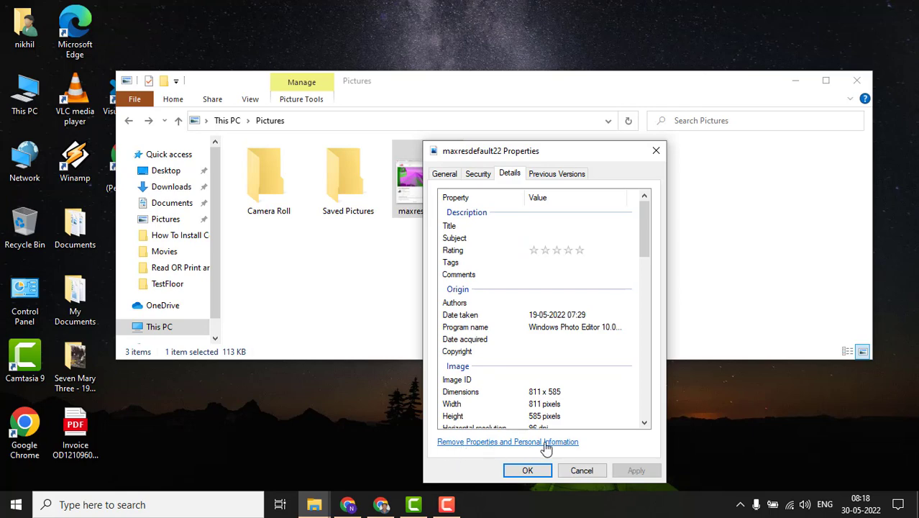
left_click(496, 450)
mouse_move(241, 167)
left_mouse_down()
mouse_move(262, 170)
mouse_move(241, 160)
left_mouse_up()
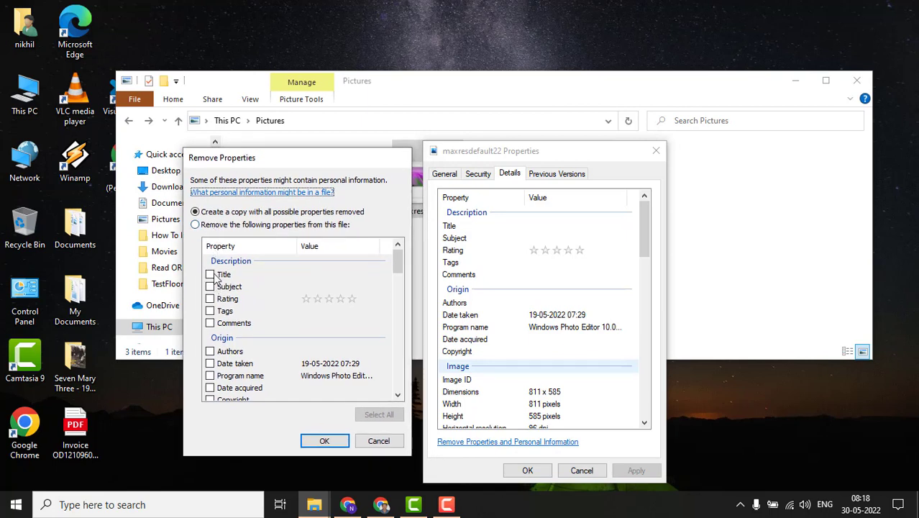
Strip all properties from maxresdefault22 itself and close its Properties window.
left_click(201, 225)
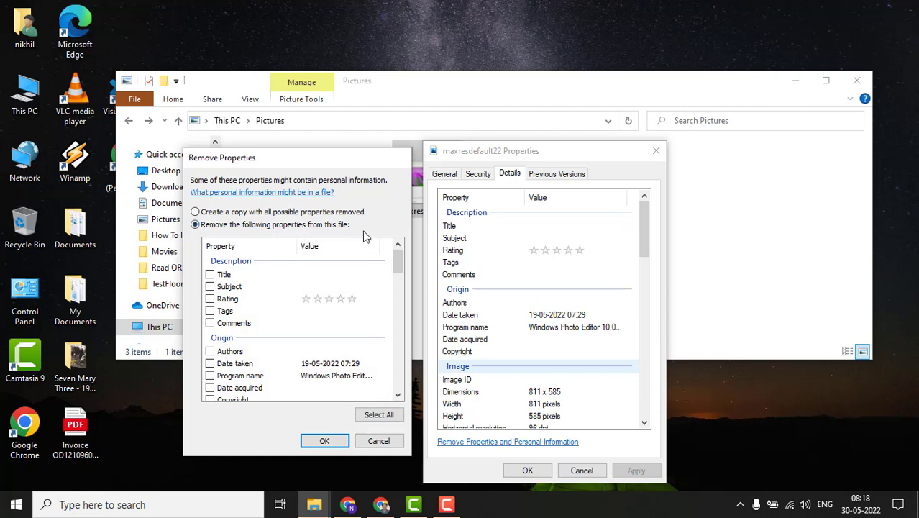
scroll(335, 323, "down", 2)
scroll(365, 397, "up", 2)
scroll(369, 389, "down", 2)
scroll(368, 389, "down", 3)
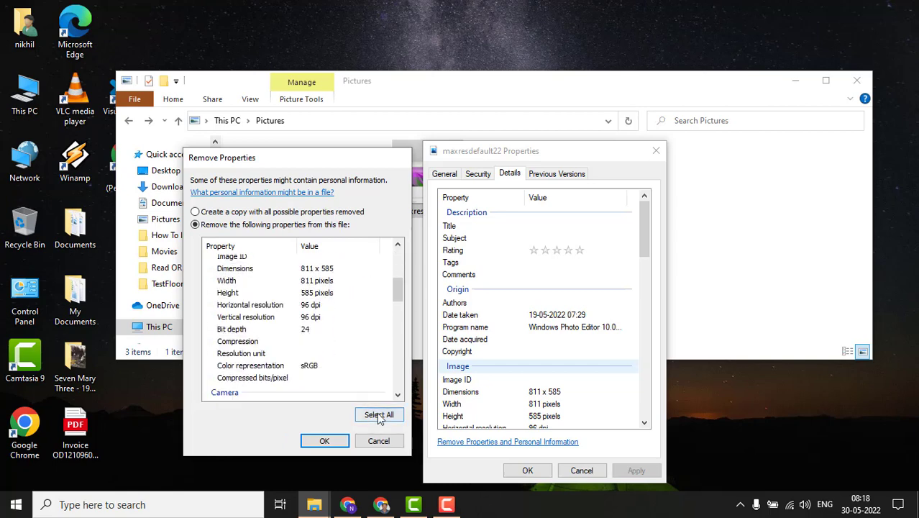
left_click(379, 416)
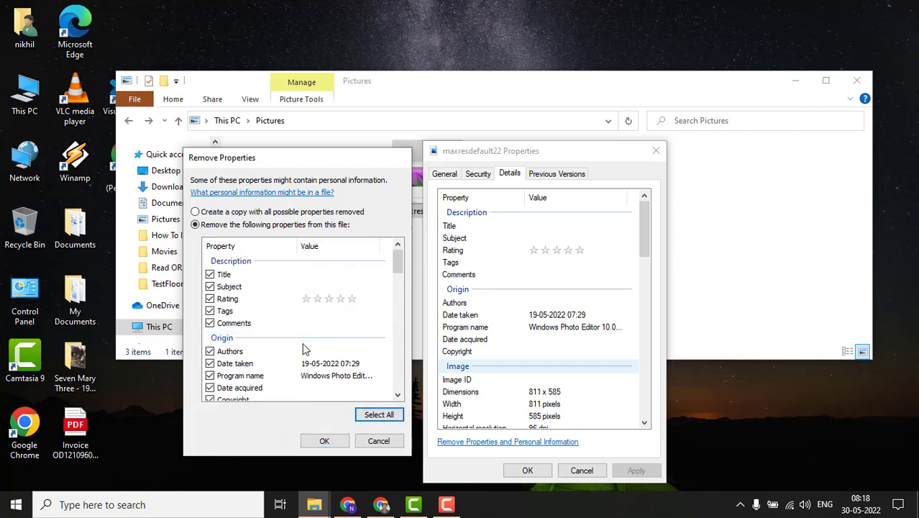
left_click(323, 440)
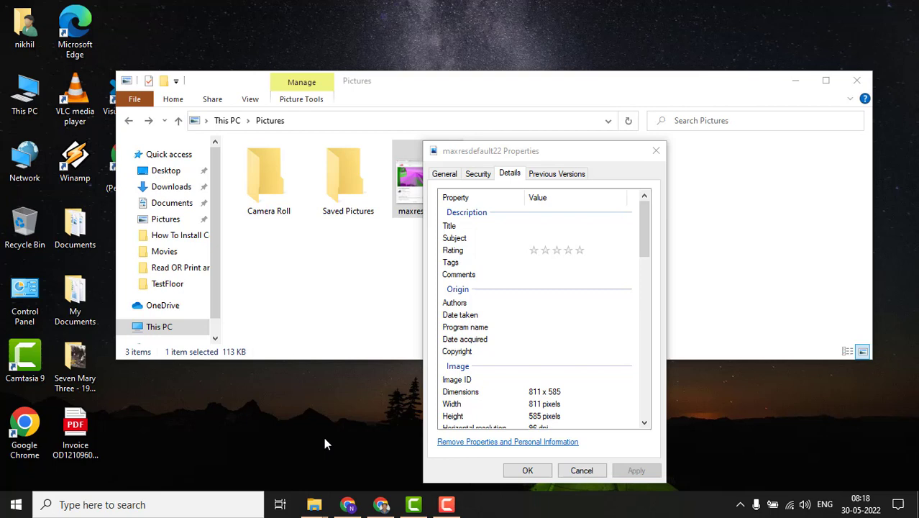
left_click(527, 470)
Refresh the Pictures folder view and close the File Explorer window.
left_click(578, 230)
right_click(558, 216)
left_click(608, 272)
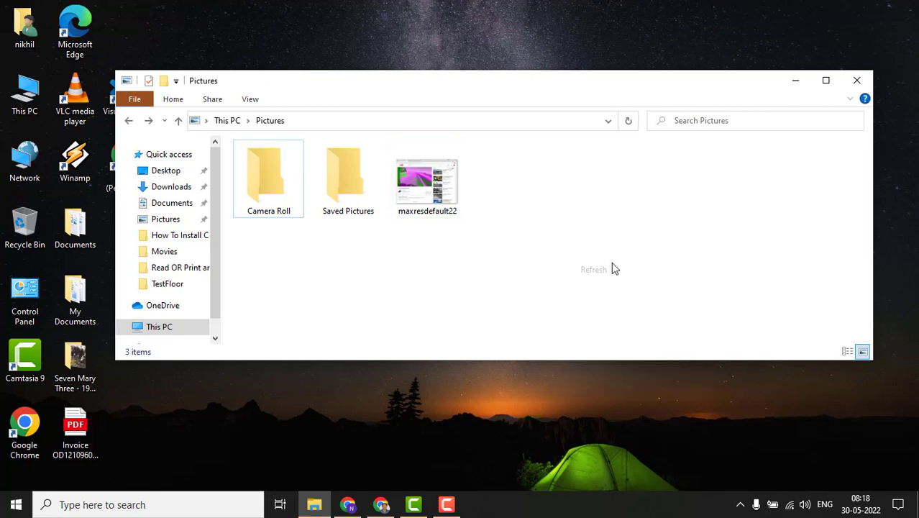
left_click(426, 193)
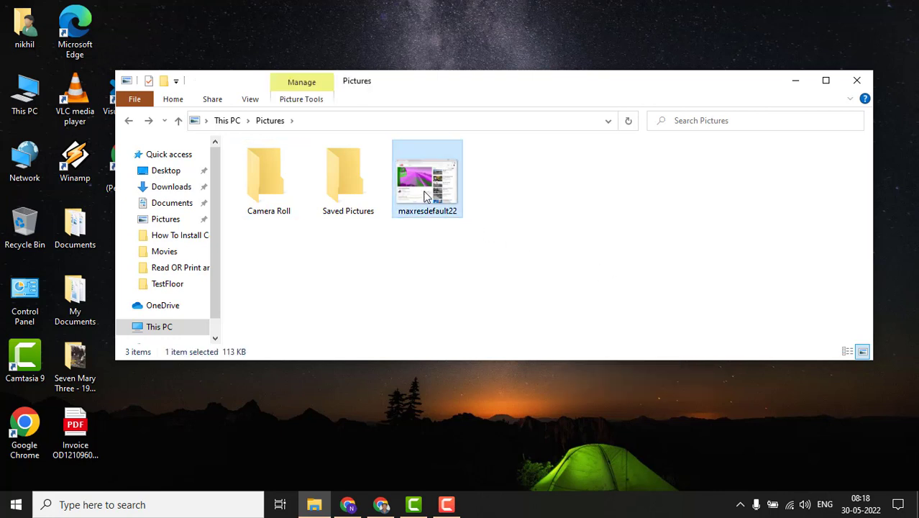
right_click(584, 209)
left_click(609, 257)
left_click_drag(466, 79, 500, 76)
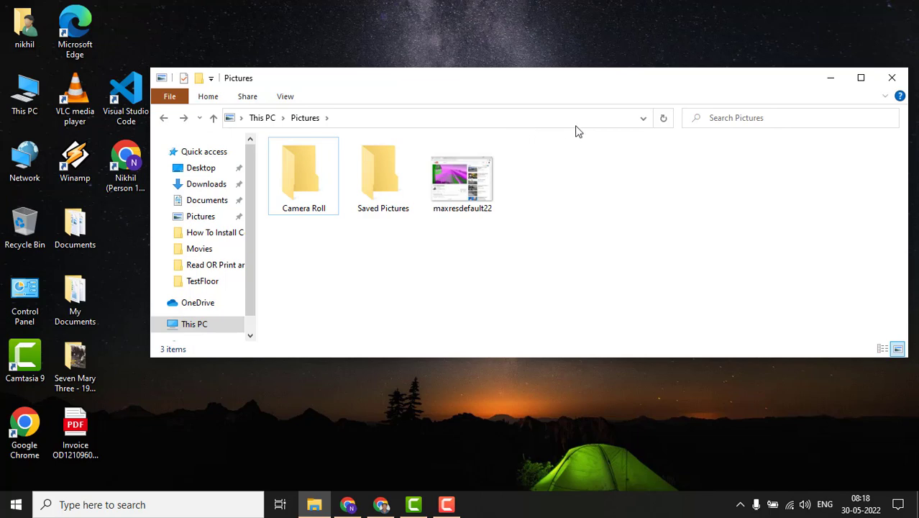
key("alt+F4")
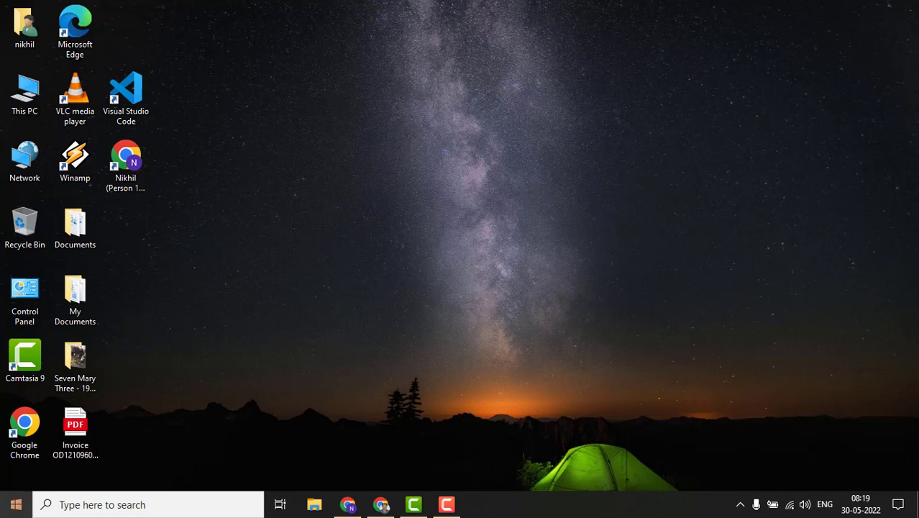
Open the Photos app's App settings page from the Start search results.
left_click(9, 509)
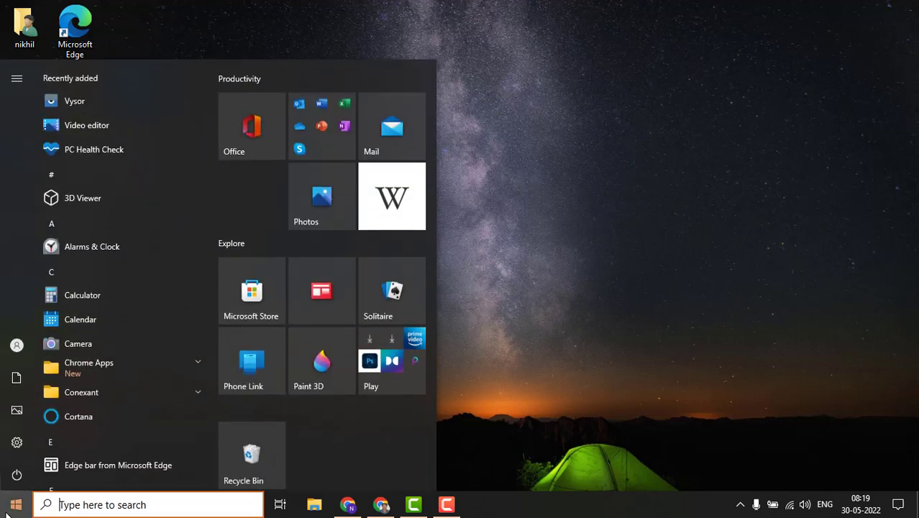
type("pho")
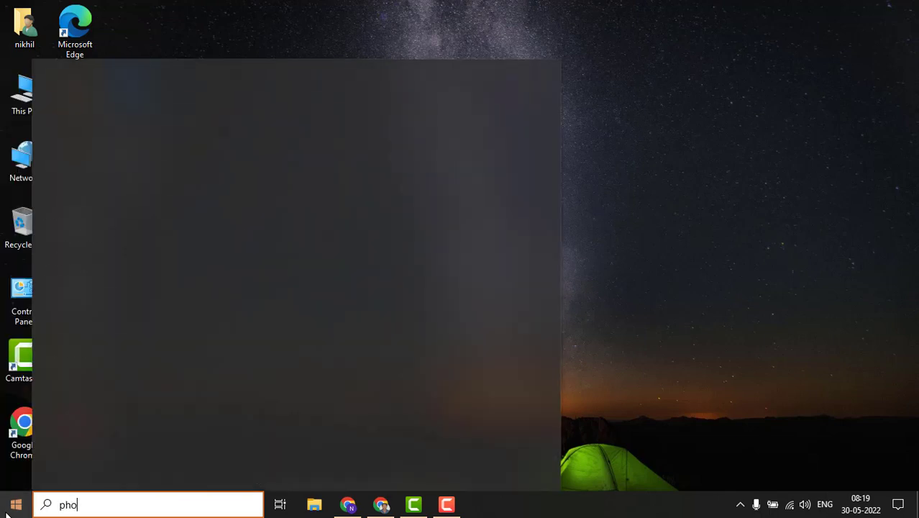
type("tos")
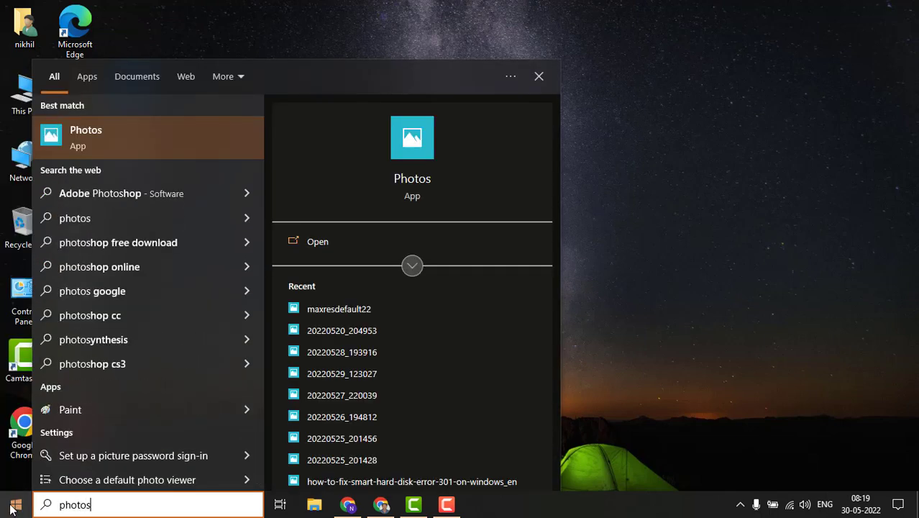
right_click(87, 135)
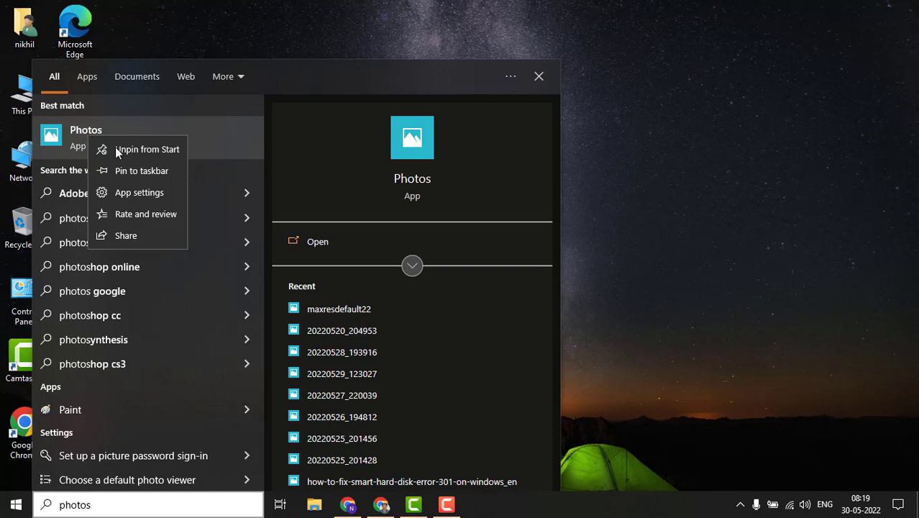
left_click(126, 193)
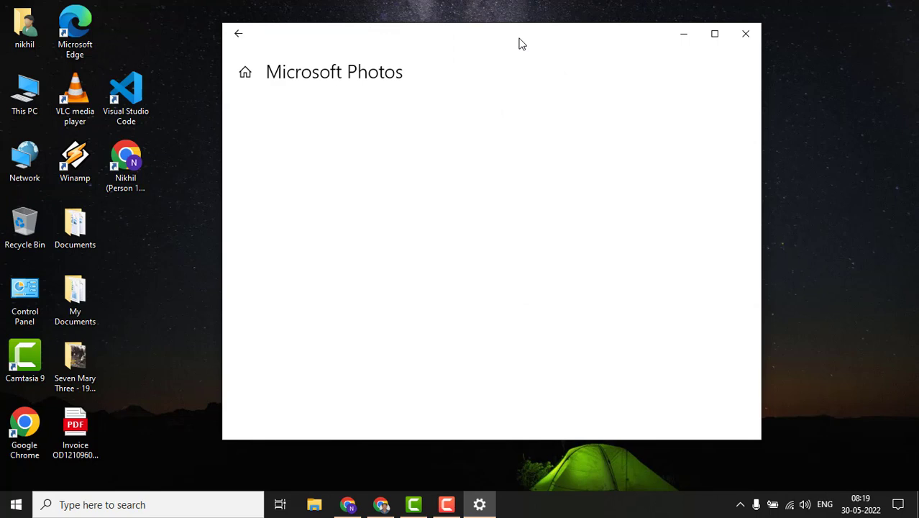
Scroll the Microsoft Photos settings page down to its Reset section.
left_click_drag(522, 44, 536, 59)
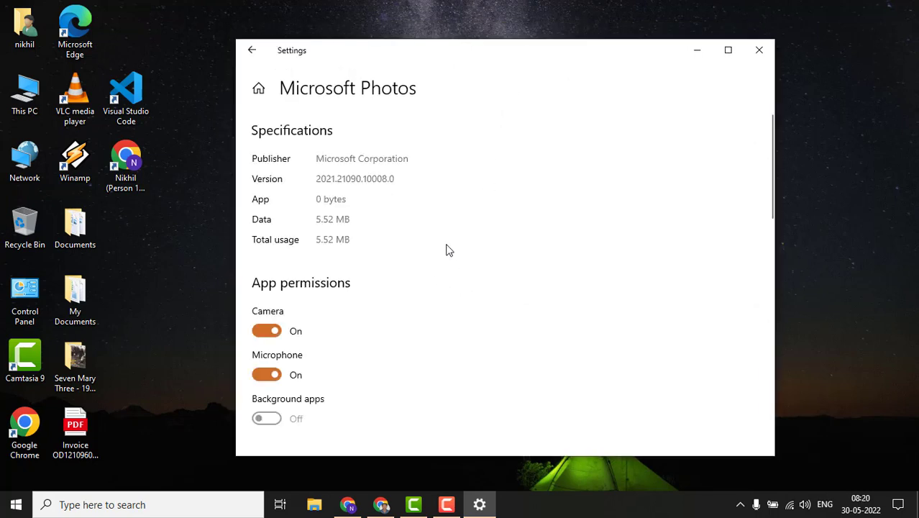
scroll(422, 237, "down", 3)
scroll(421, 237, "down", 3)
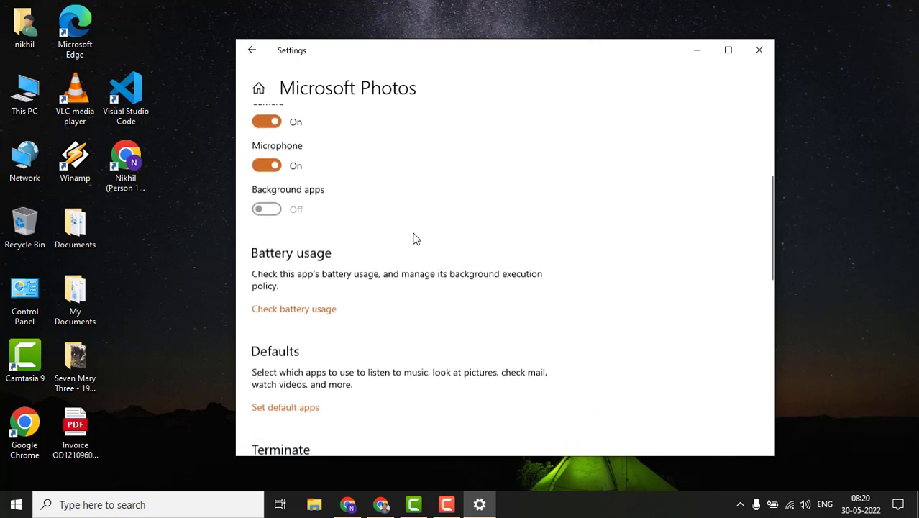
scroll(415, 239, "down", 2)
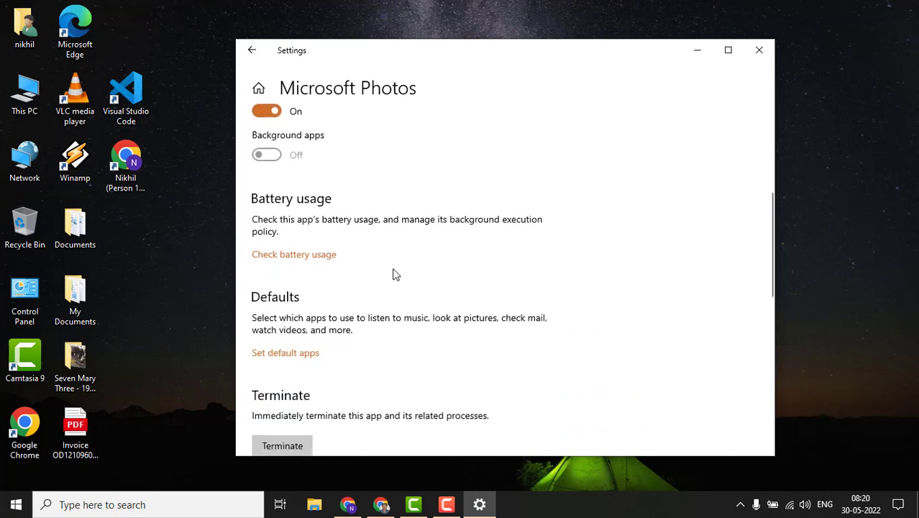
scroll(394, 273, "down", 2)
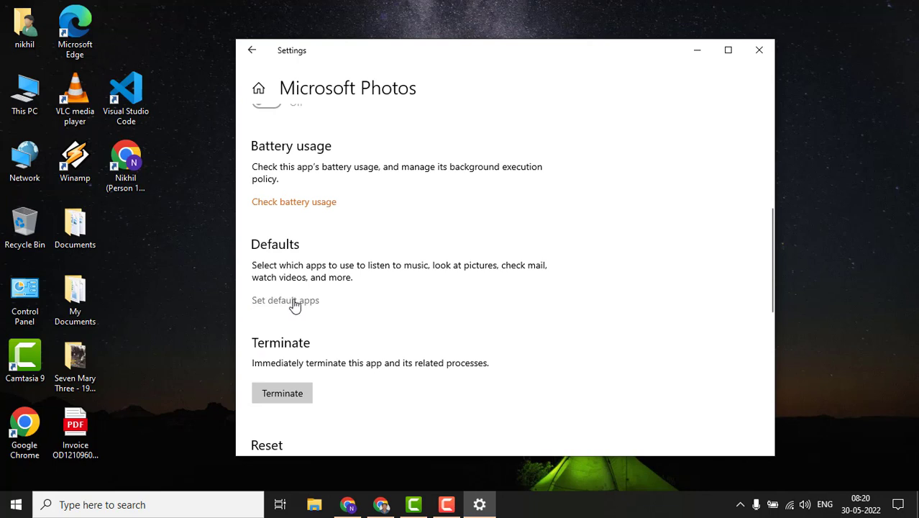
scroll(317, 307, "down", 6)
scroll(341, 307, "down", 3)
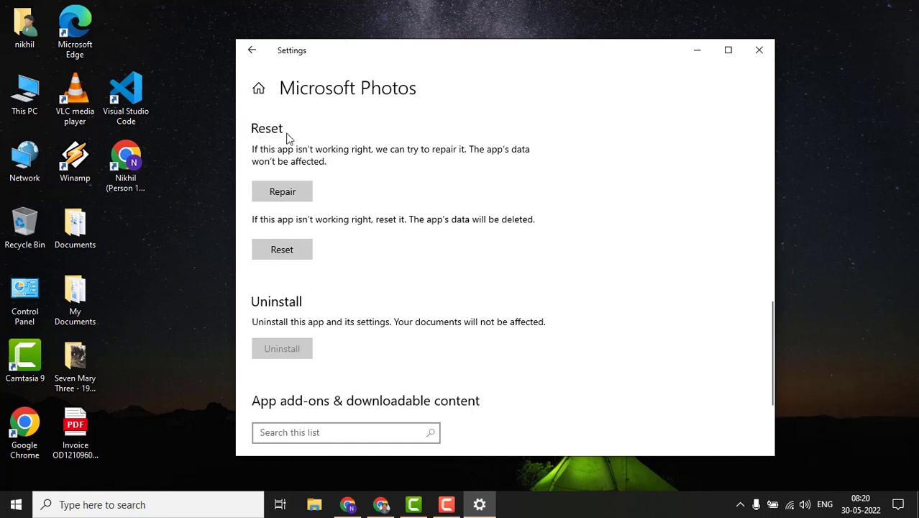
Run Repair on Microsoft Photos and wait for the completion checkmark.
left_click(302, 191)
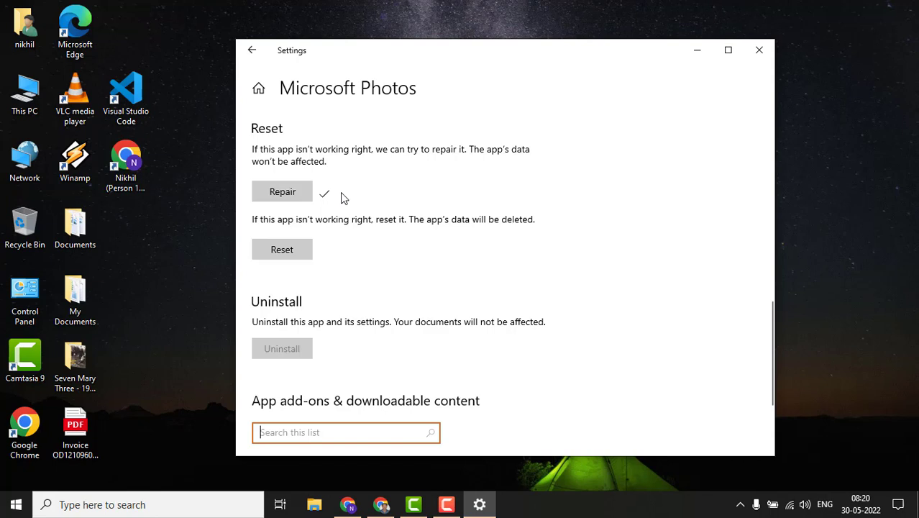
scroll(317, 177, "down", 1)
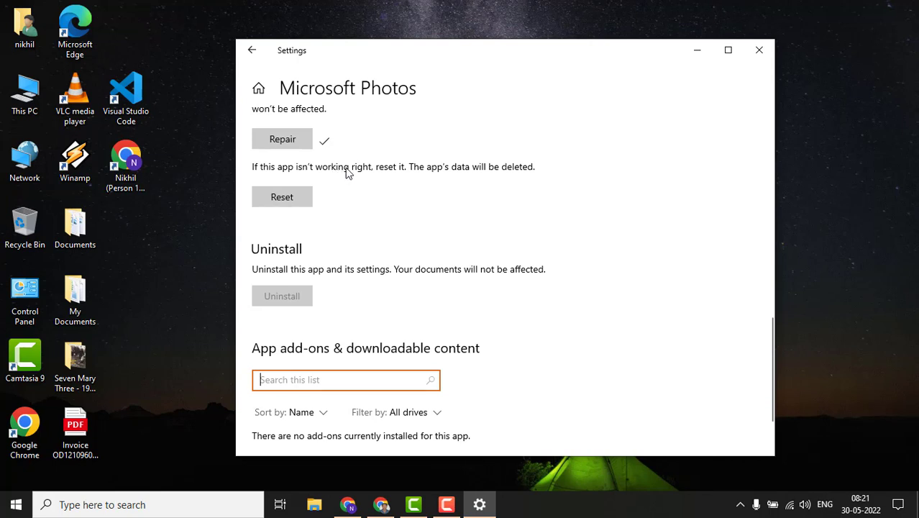
Reset Microsoft Photos, confirming deletion of its app data.
scroll(381, 170, "down", 2)
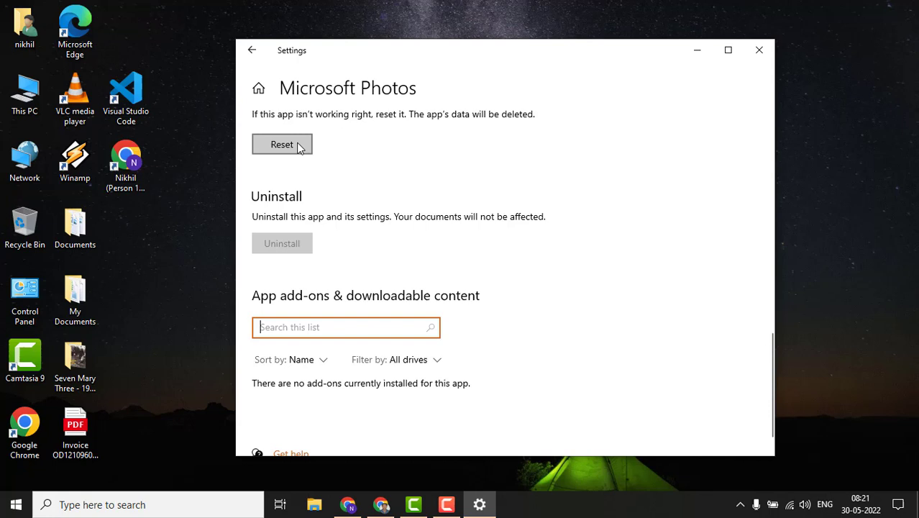
scroll(317, 158, "up", 2)
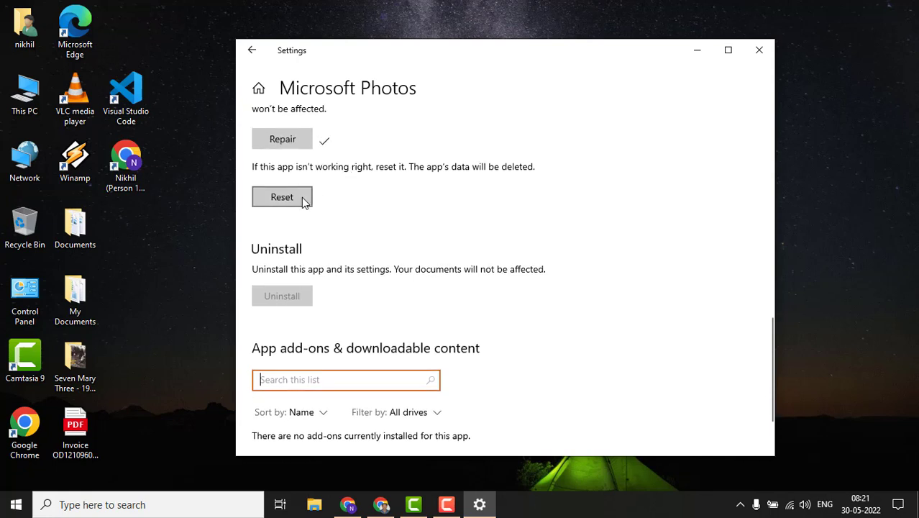
left_click(303, 200)
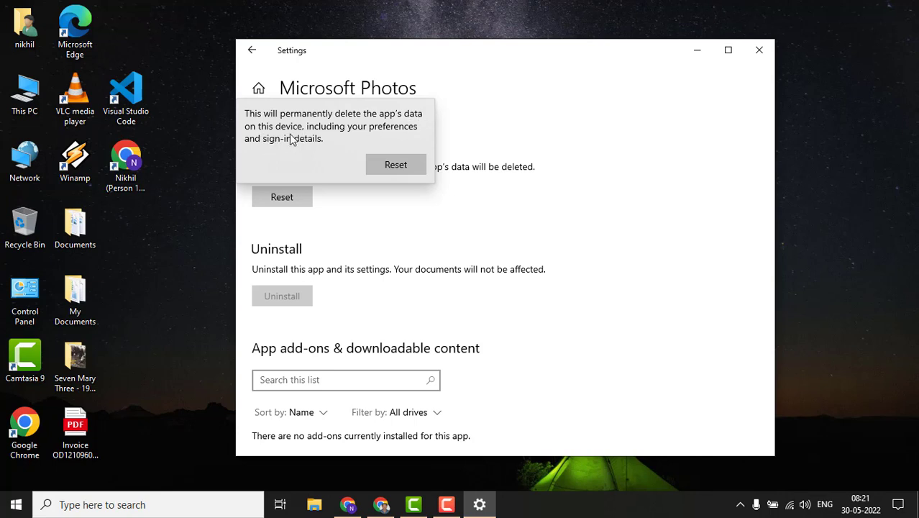
left_click(396, 164)
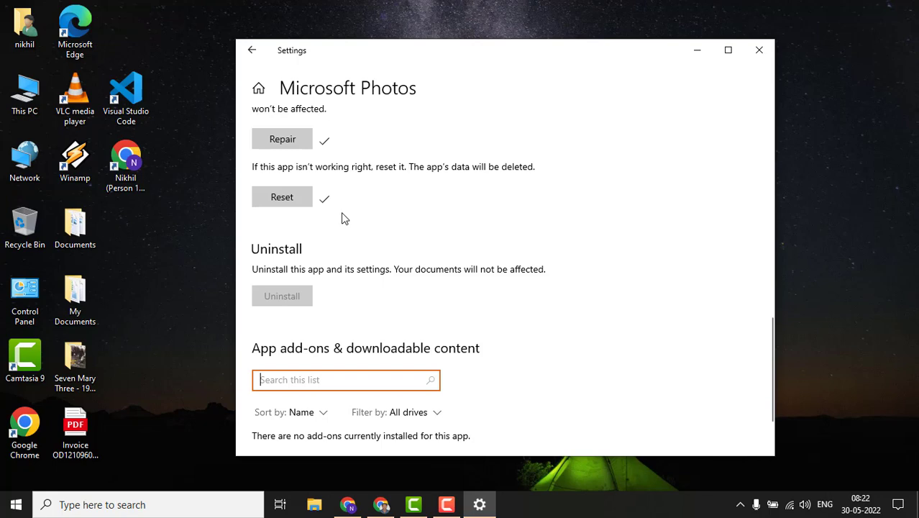
scroll(344, 218, "down", 3)
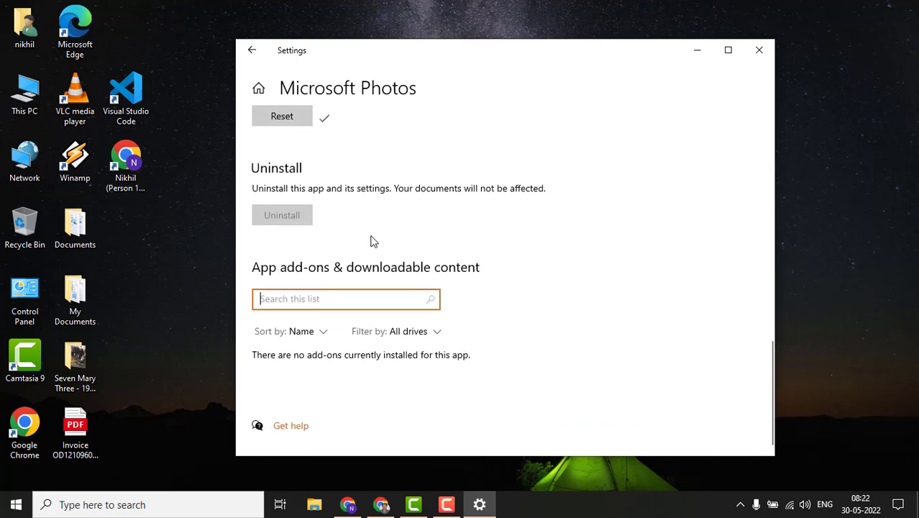
Close the Photos settings window and refresh the desktop.
left_click(759, 50)
right_click(558, 95)
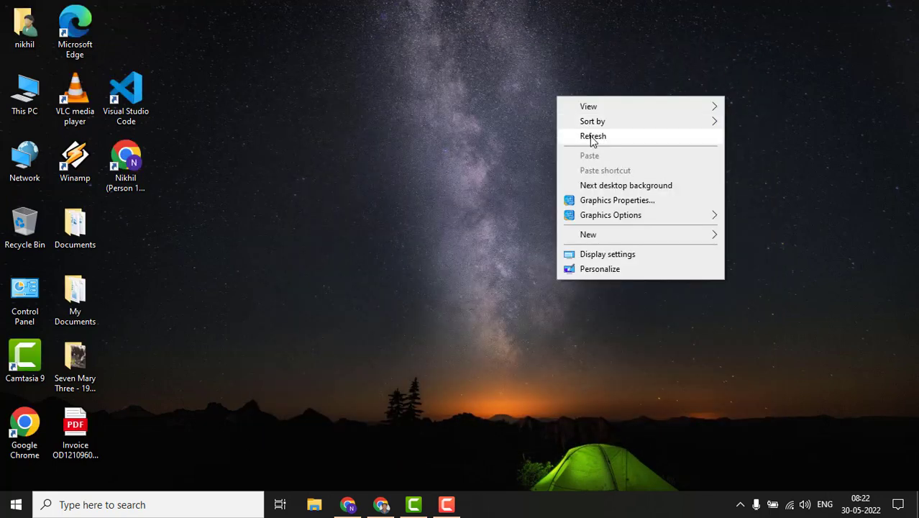
left_click(586, 134)
left_click(887, 405)
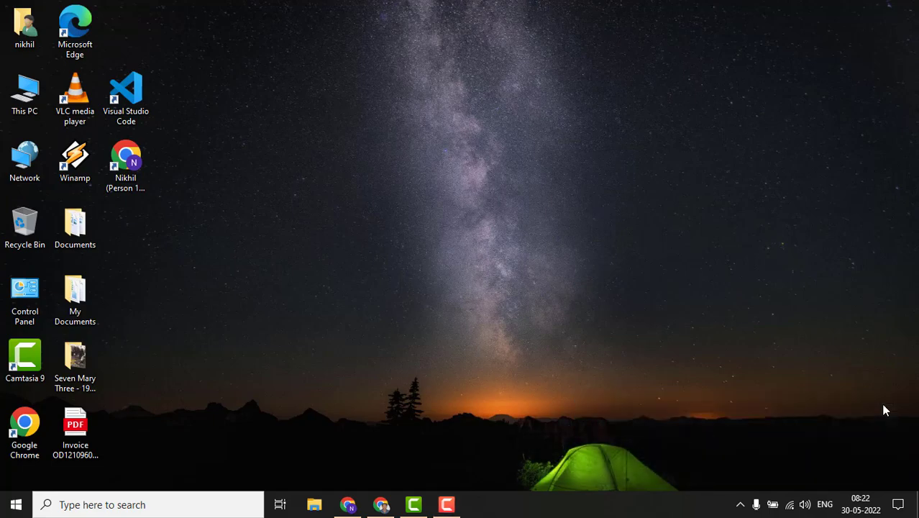